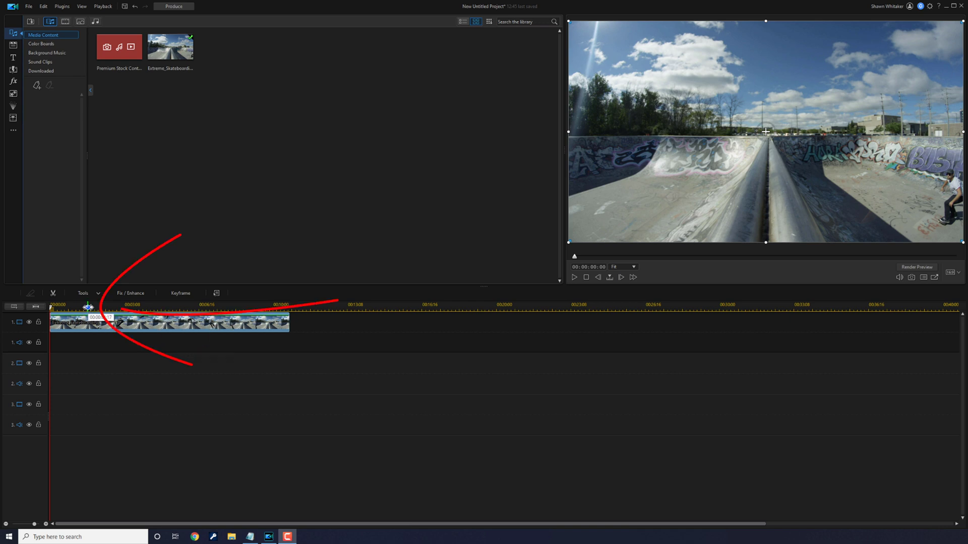
Move the playhead to 00:00:02:20, where the skater is airborne above the ramp.
click(88, 307)
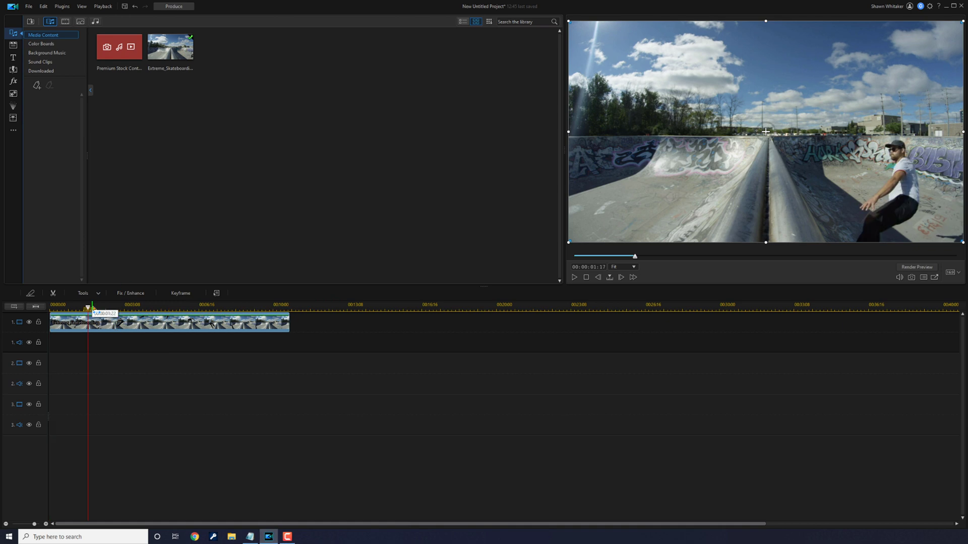
click(101, 307)
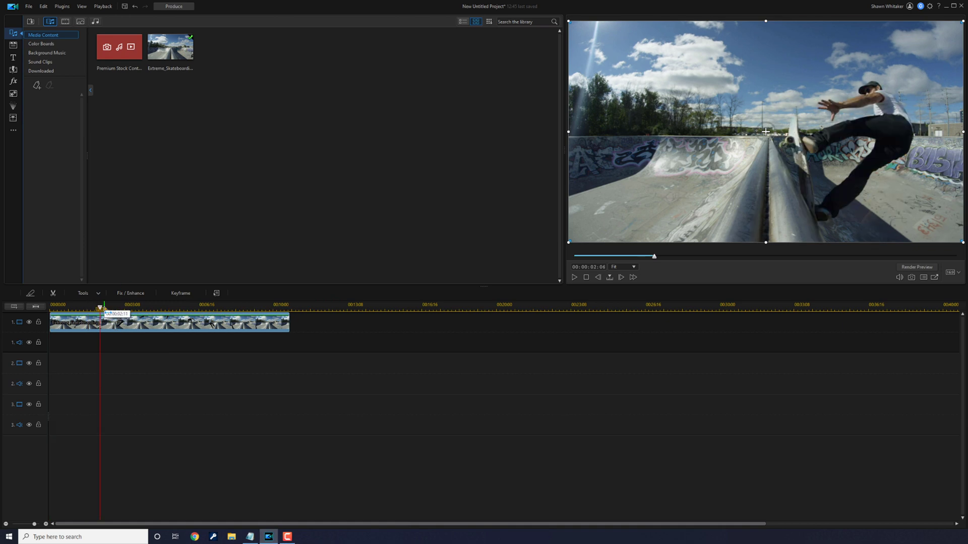
click(621, 278)
click(620, 277)
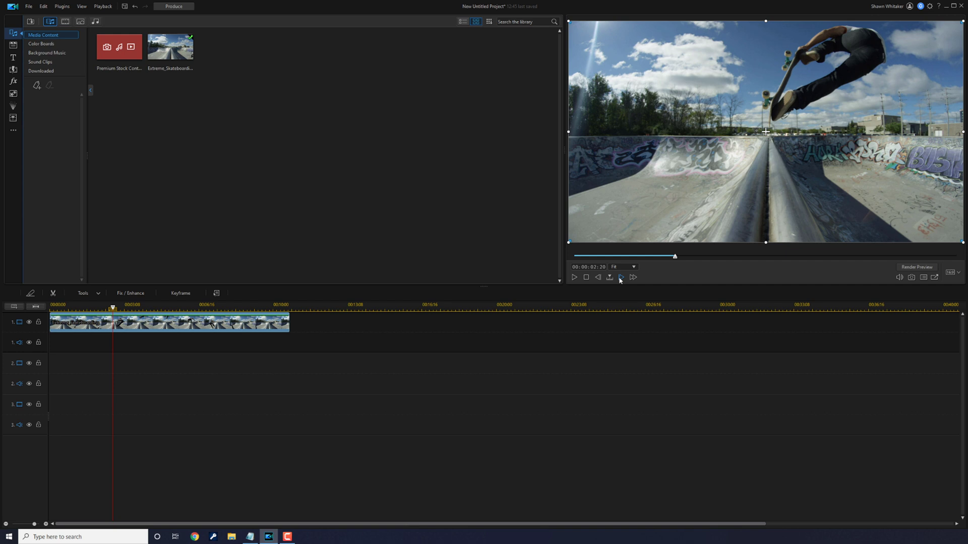
Open the skateboarding clip in PiP Designer and drag the video slightly left.
mouse_move(144, 328)
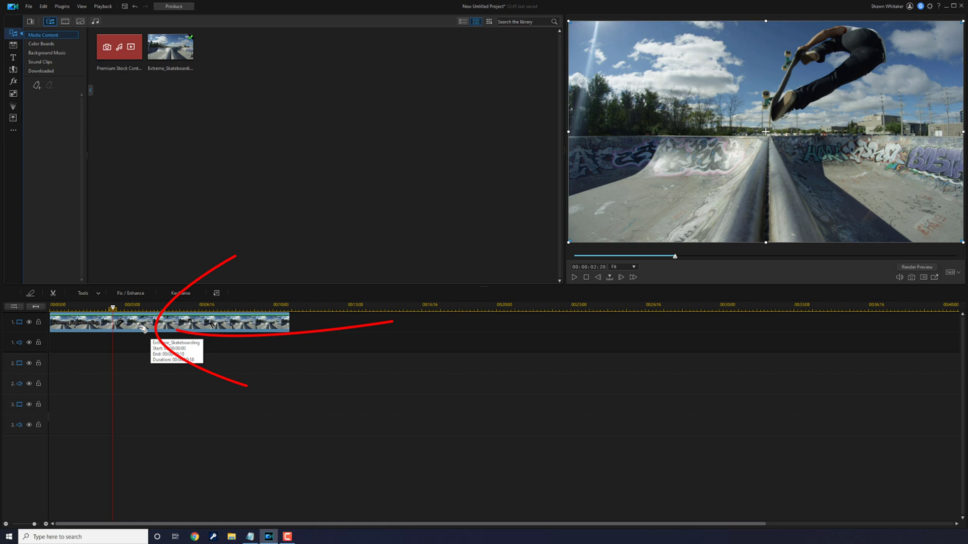
double_click(144, 328)
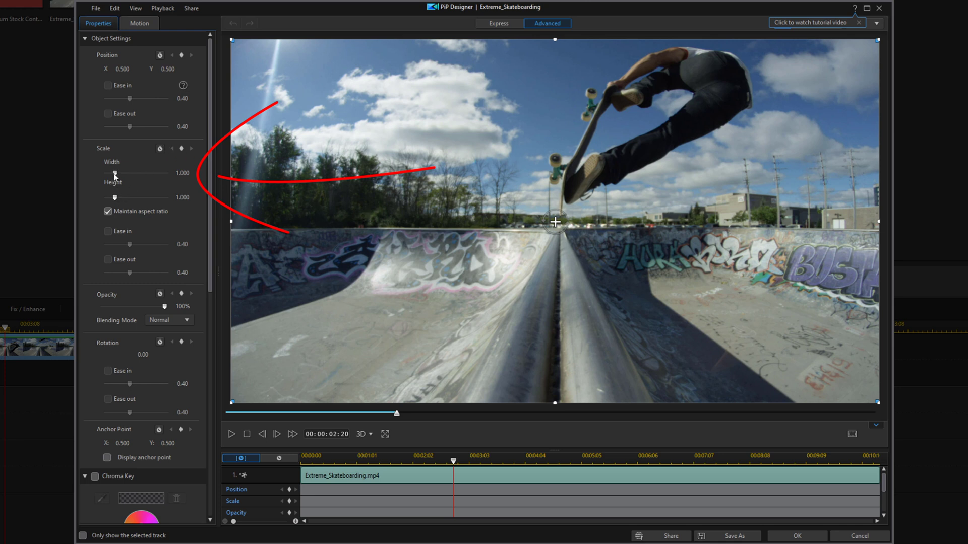
drag(115, 173, 118, 173)
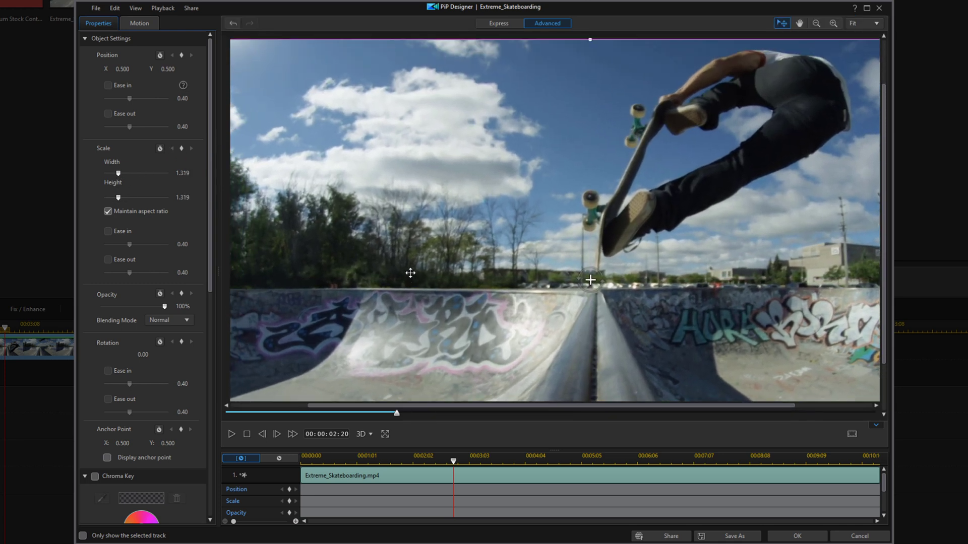
mouse_move(410, 273)
mouse_down()
mouse_move(402, 282)
mouse_move(473, 276)
mouse_up()
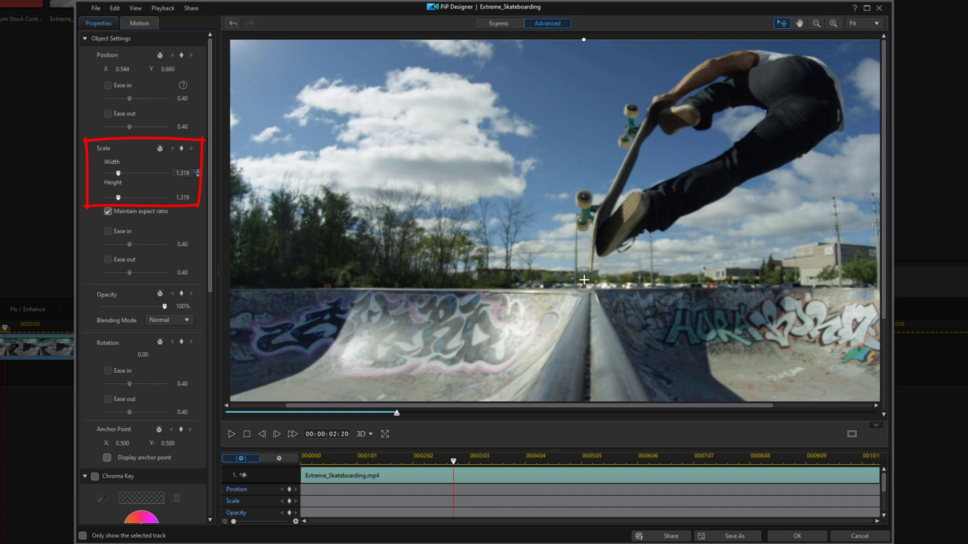
Set the clip's scale to 1.5 and position to X 0.5, Y 0.75, then accept.
double_click(182, 173)
text(1.5)
key(Return)
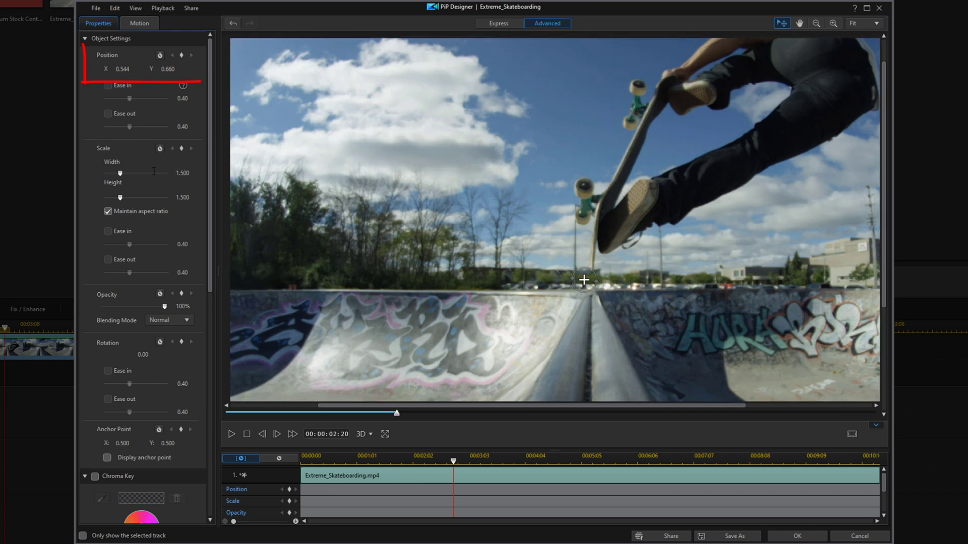
double_click(122, 69)
text(0.5)
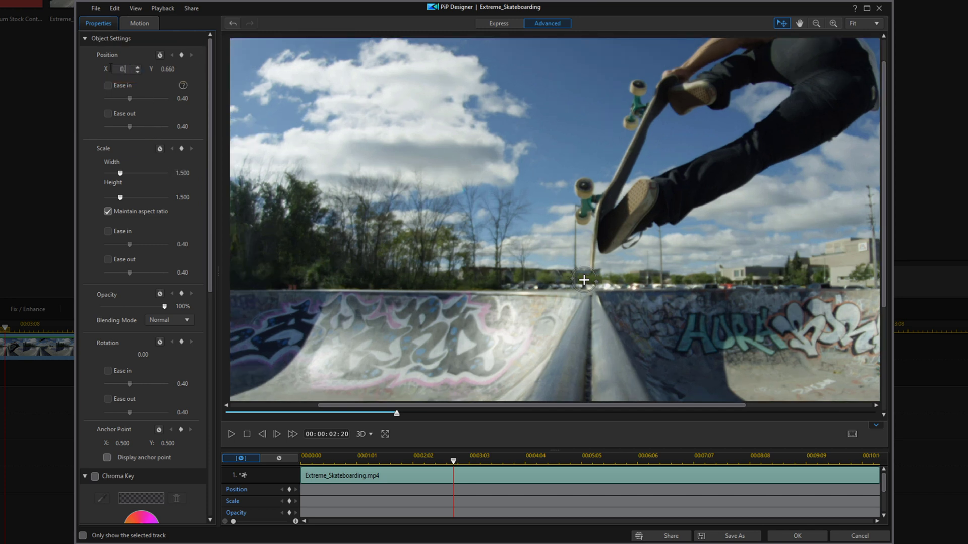
key(Tab)
text(0.75)
key(Return)
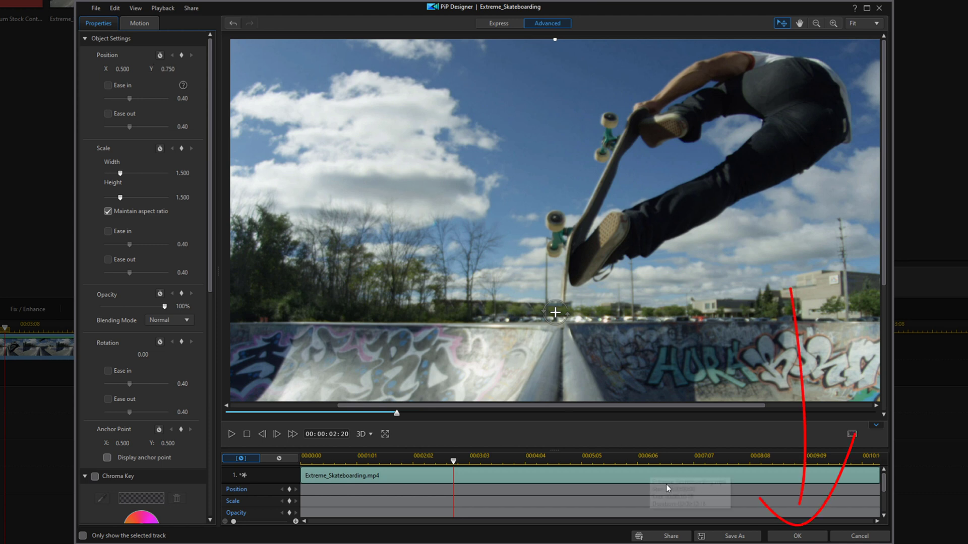
click(794, 537)
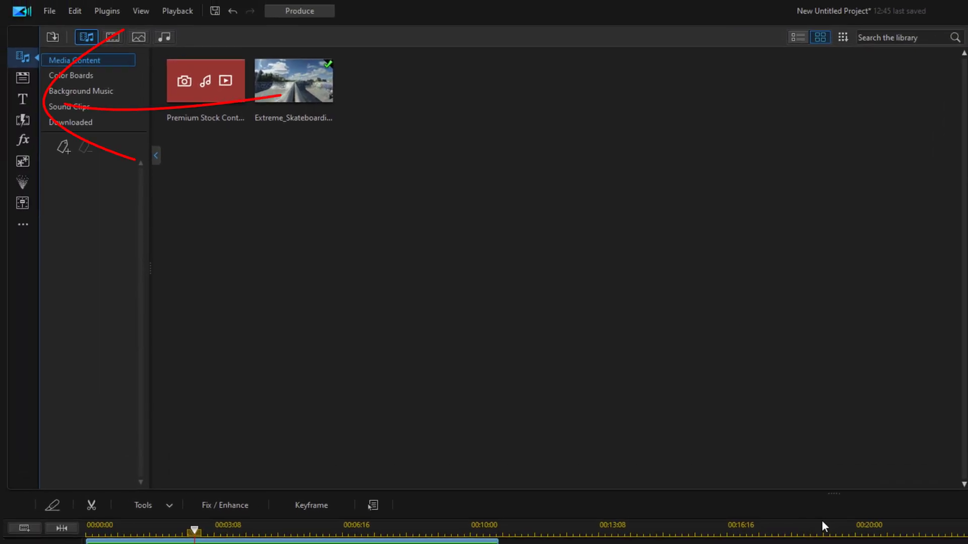
Place the Default title template on track 2, starting at 00:00:00:17.
click(24, 100)
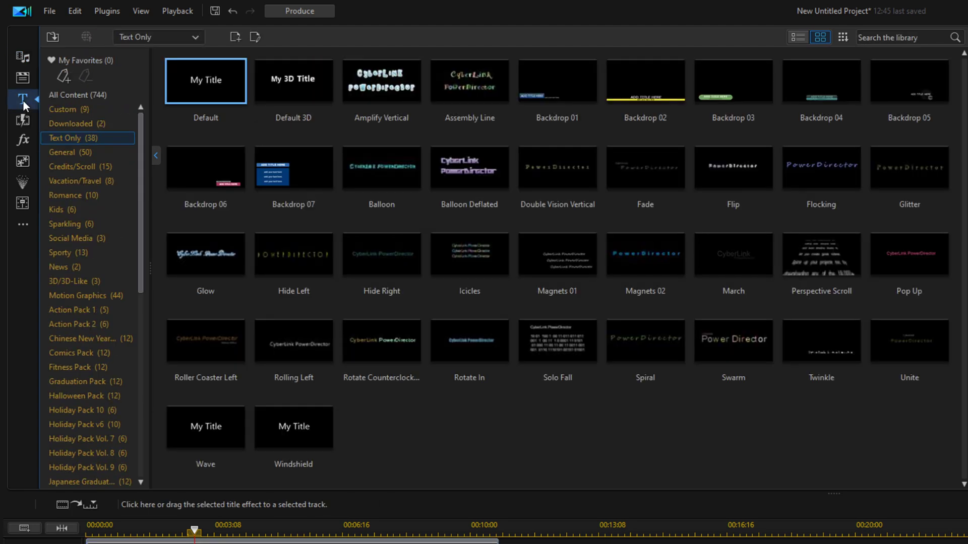
mouse_move(200, 84)
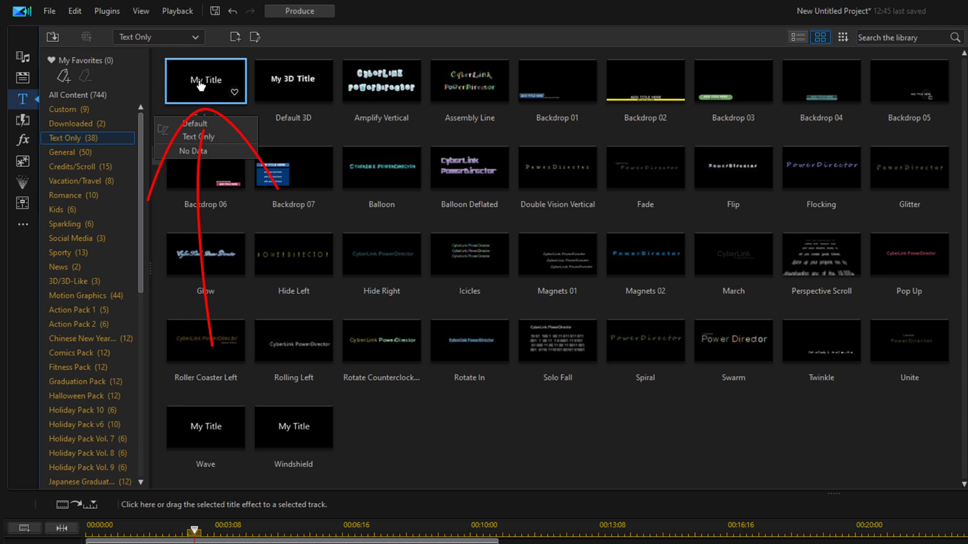
drag(201, 85, 173, 543)
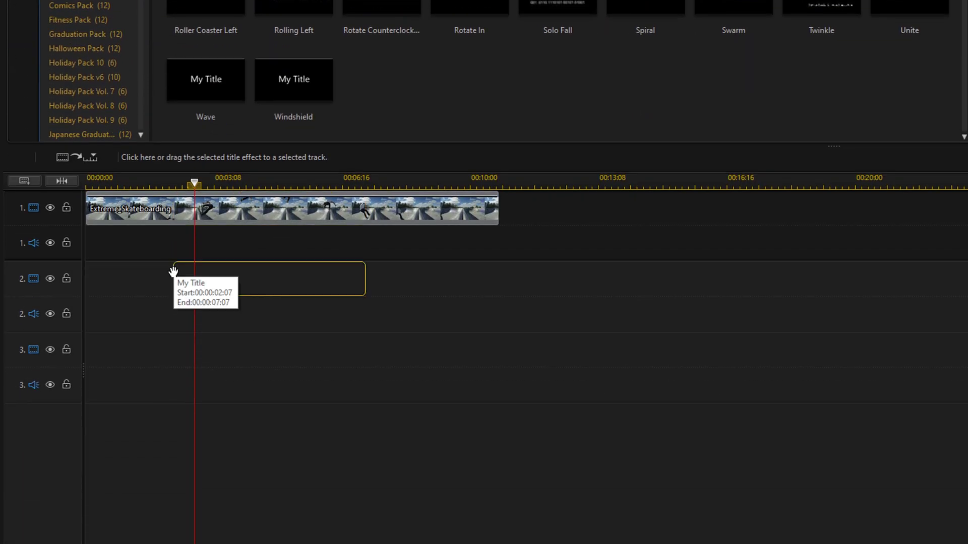
drag(173, 272, 113, 289)
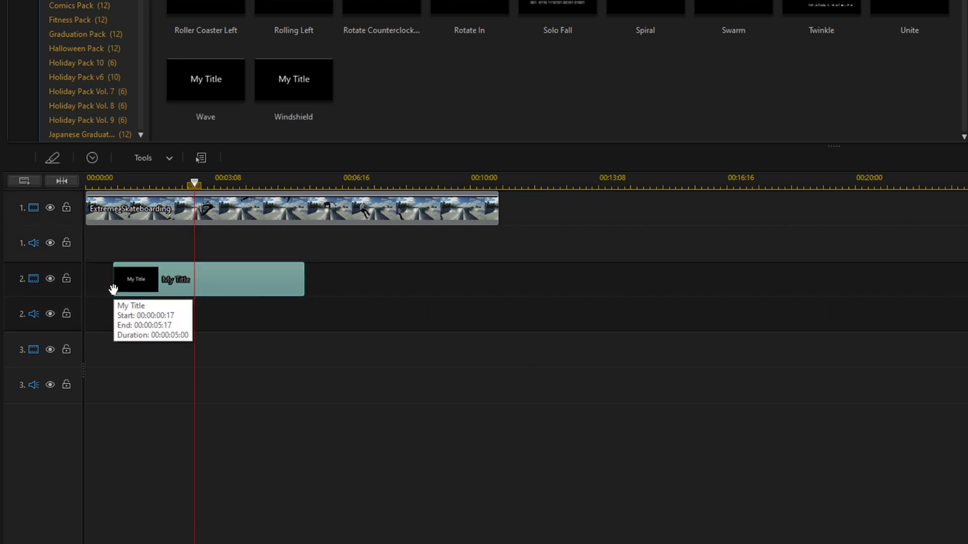
Replace the title text 'My Title' with 'SKATE'.
double_click(236, 278)
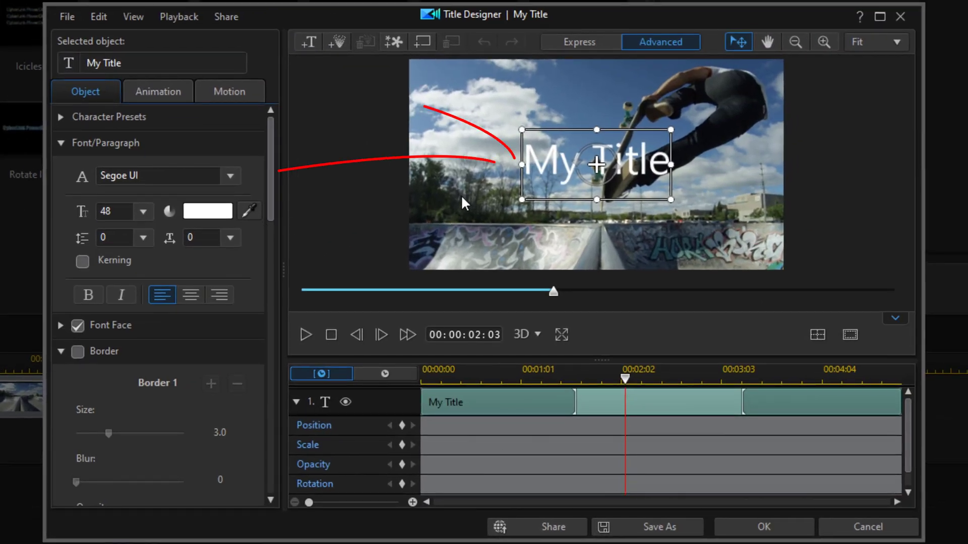
double_click(542, 163)
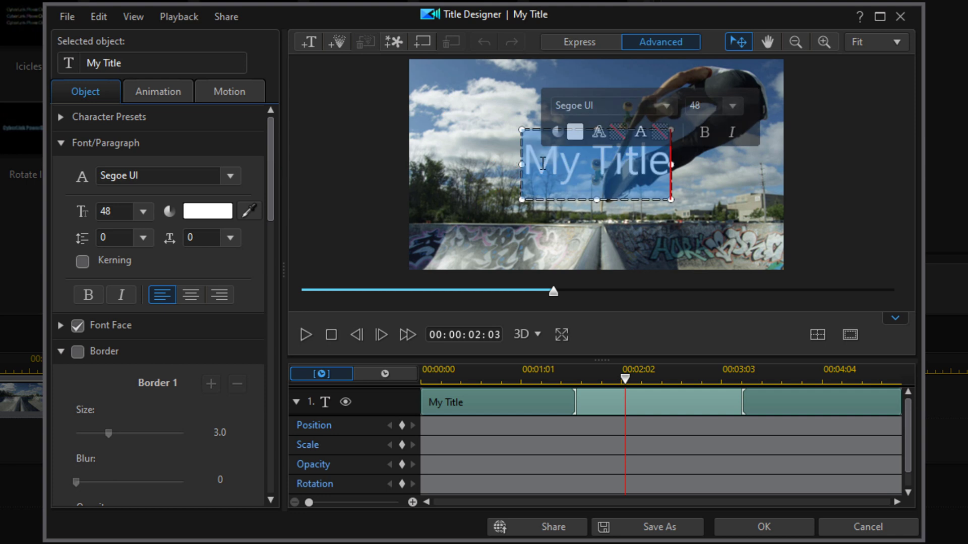
text(SKATE)
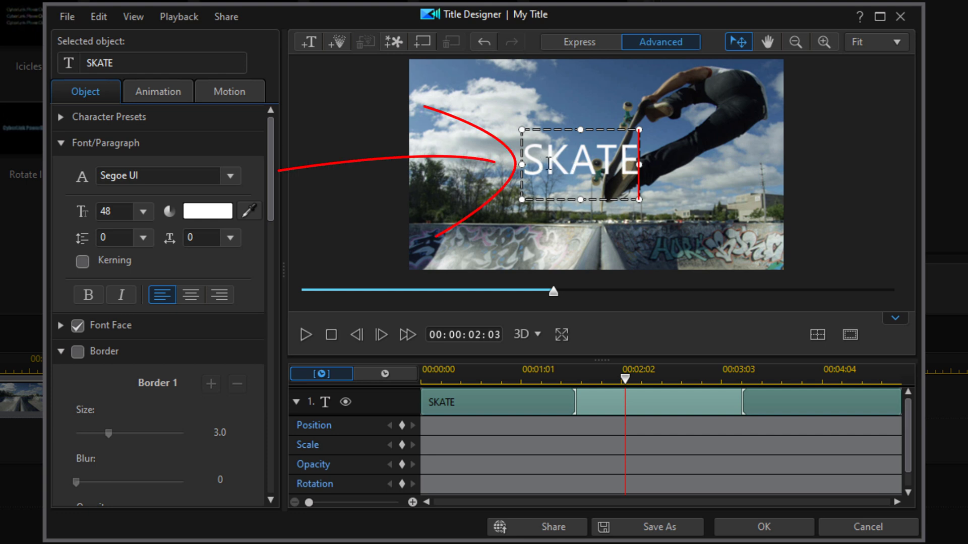
Change the SKATE text's font to Impact.
double_click(548, 162)
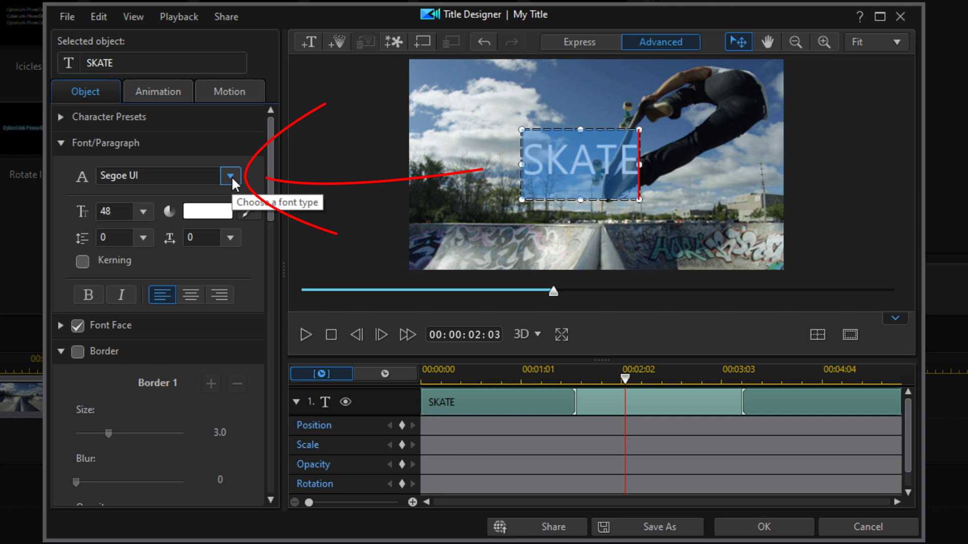
click(230, 176)
text(IM FELL DW Pica SC)
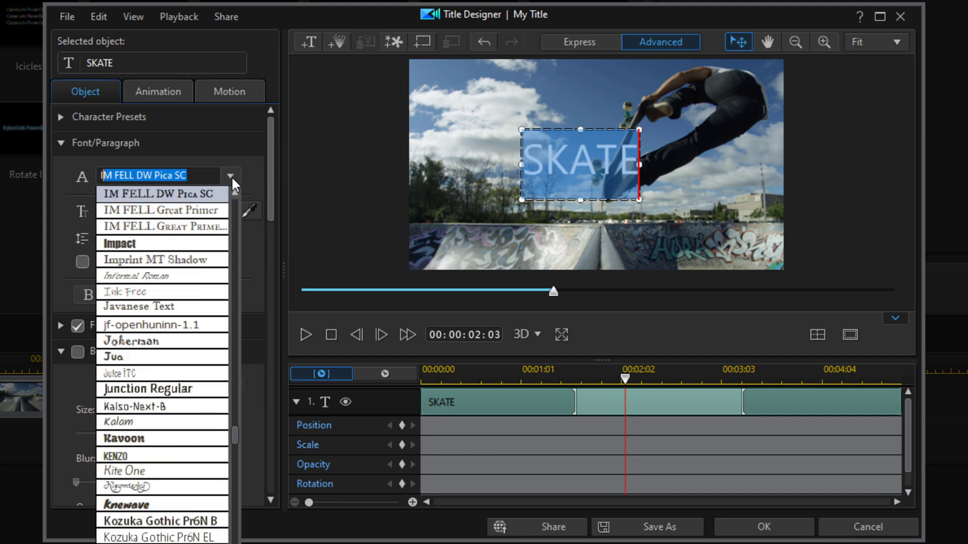
click(143, 237)
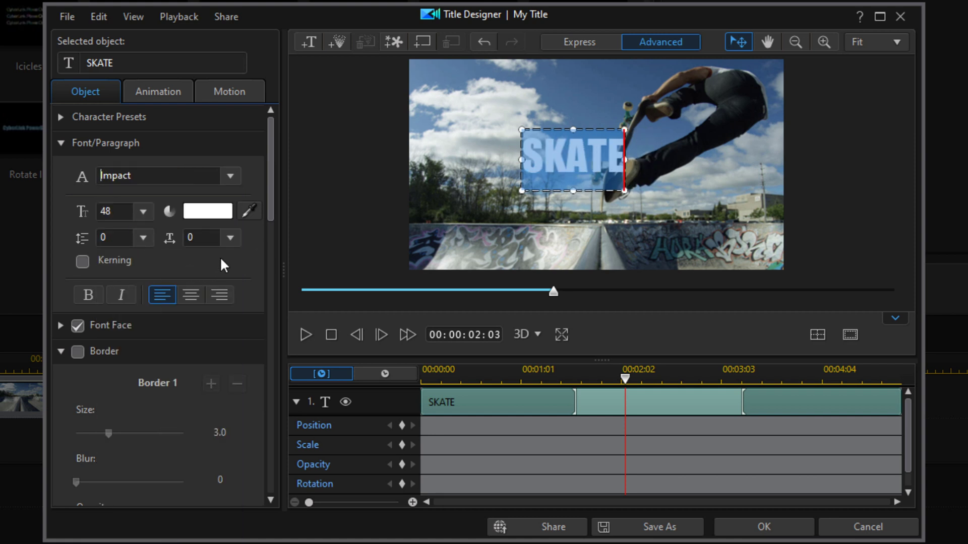
drag(271, 192, 275, 238)
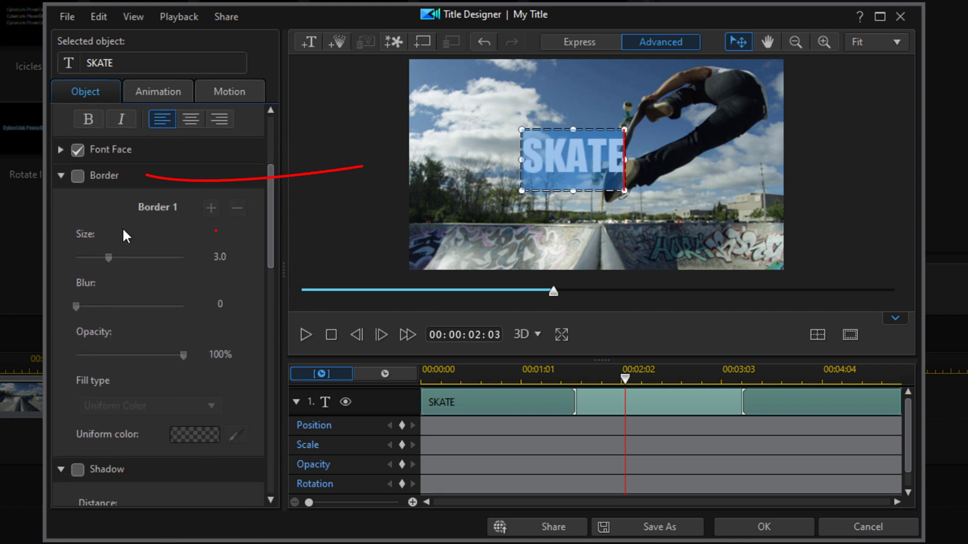
Give the SKATE letters a black border of size 3.0.
click(75, 175)
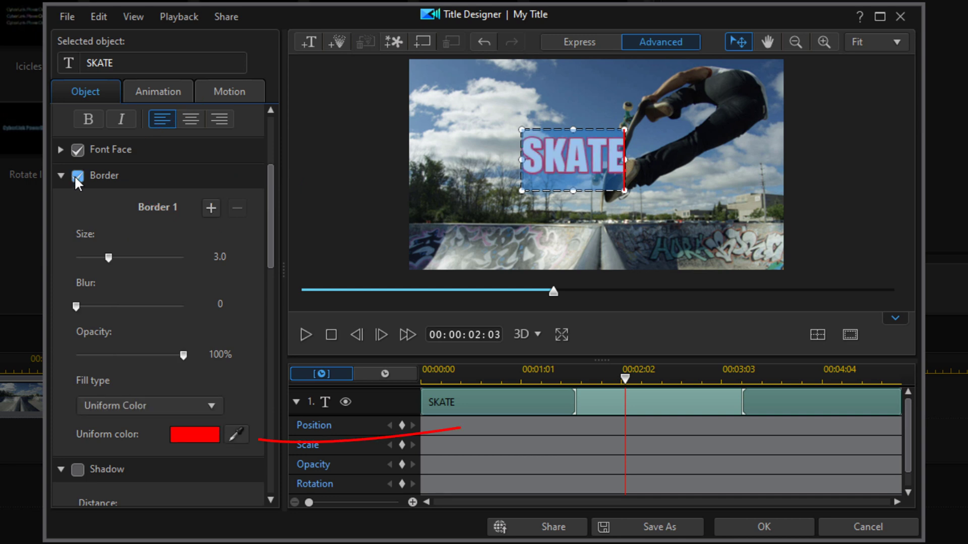
click(194, 435)
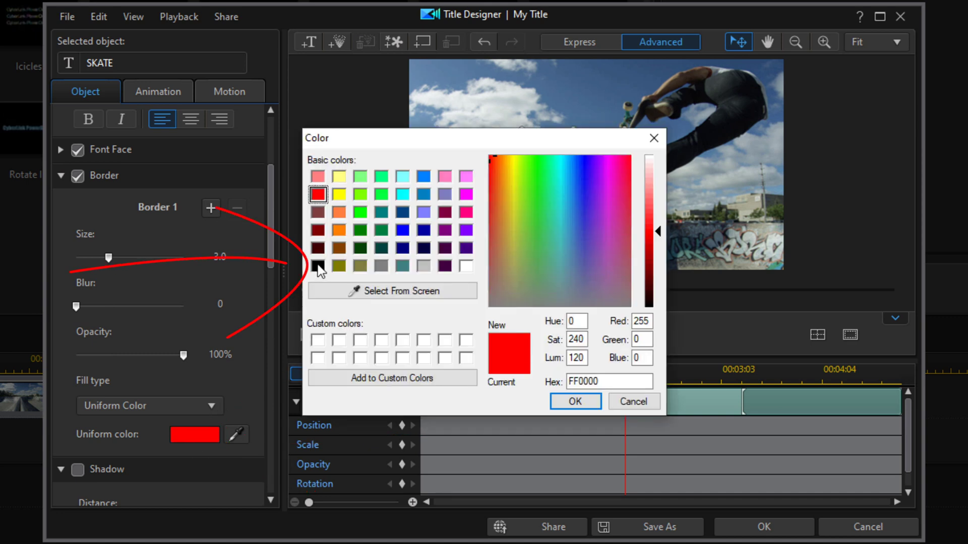
click(318, 266)
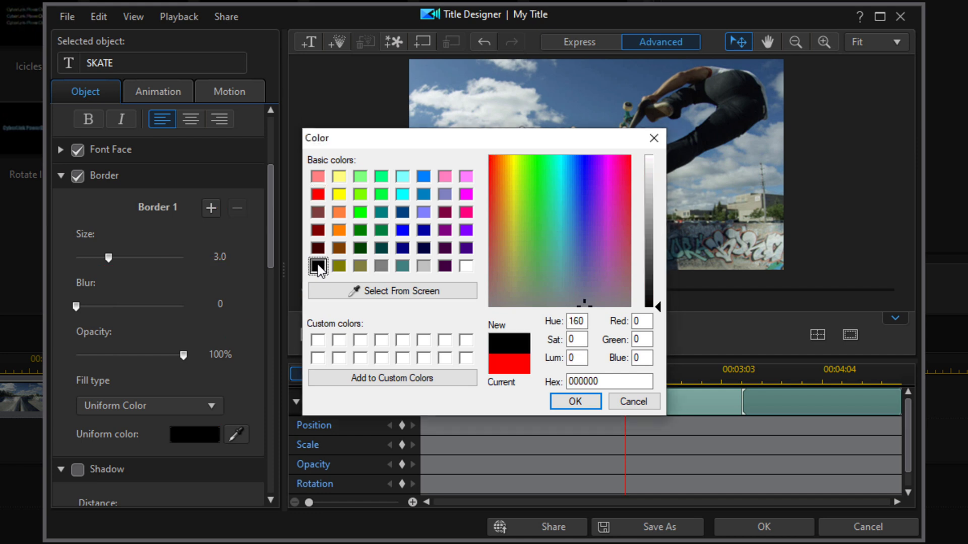
click(574, 401)
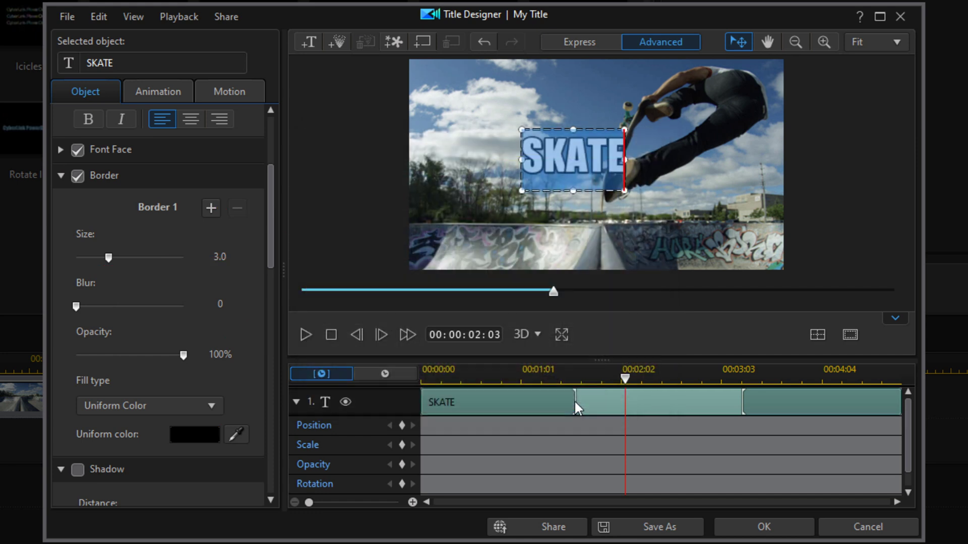
Turn on a shadow for SKATE with distance 3.0, blur 0 and 100% opacity.
drag(270, 227, 290, 305)
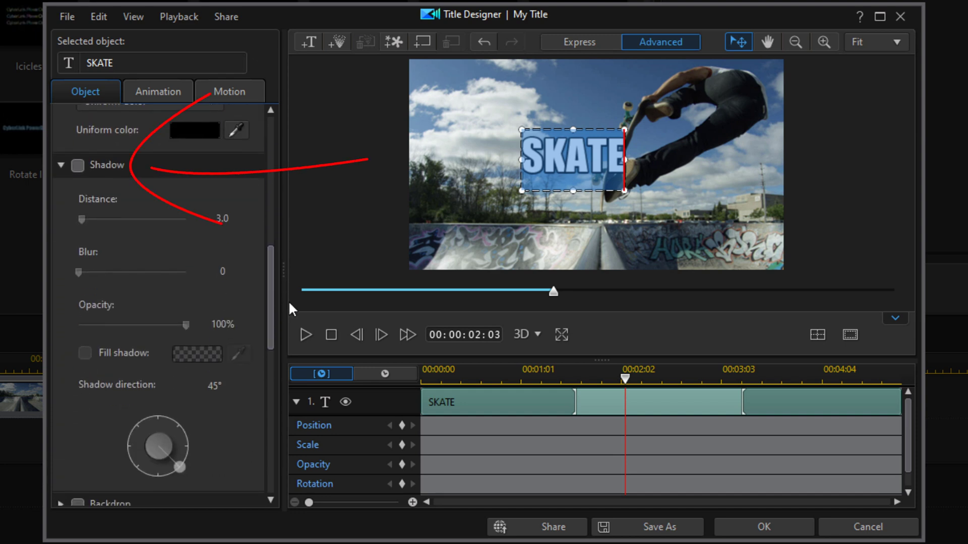
click(77, 166)
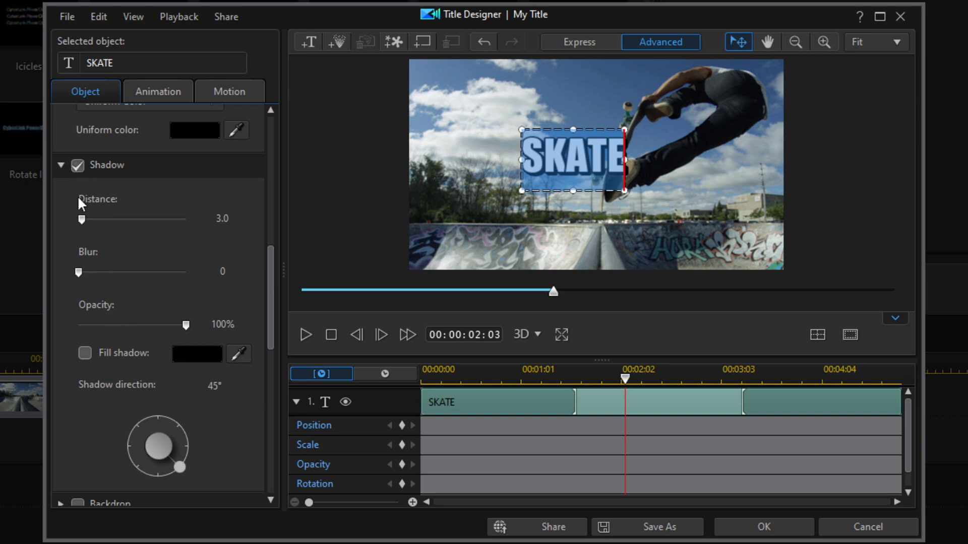
drag(269, 277, 256, 397)
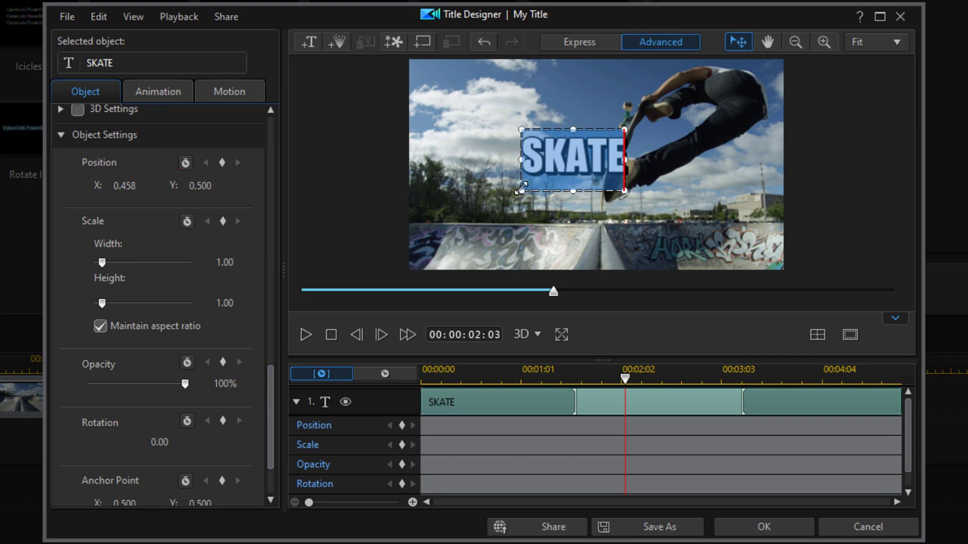
Scale the SKATE title to 1.83 and position it at X 0.276, Y 0.239.
drag(520, 189, 509, 197)
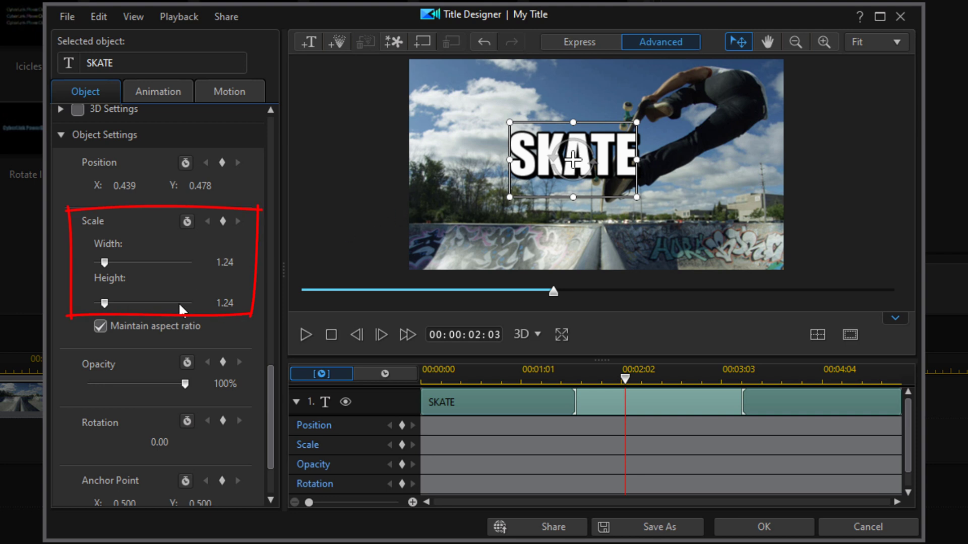
double_click(239, 264)
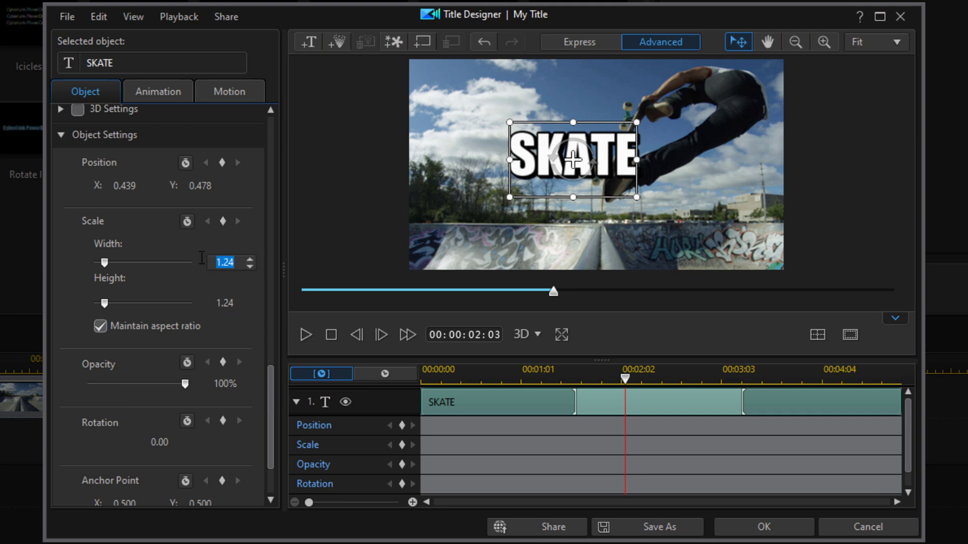
text(1.83)
key(Return)
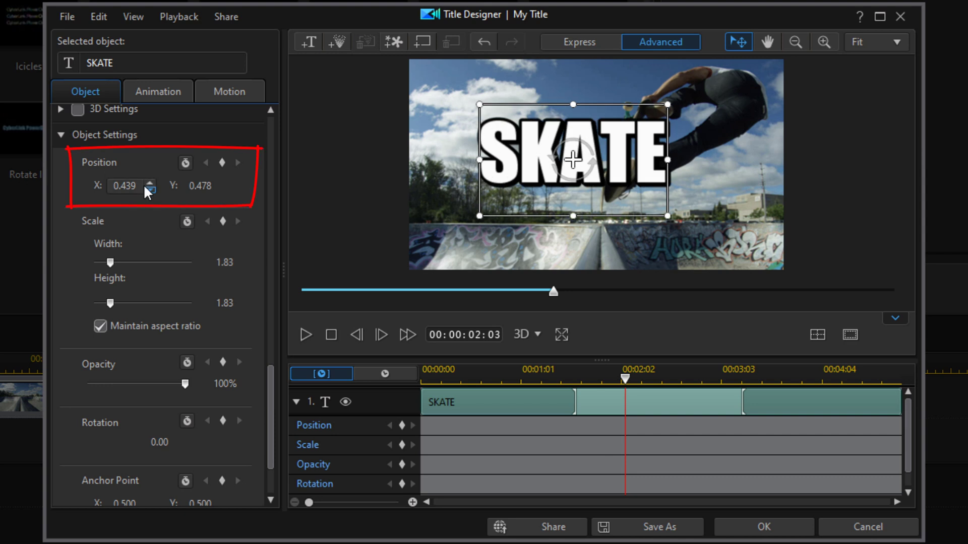
double_click(125, 185)
text(0.276)
key(Return)
key(Tab)
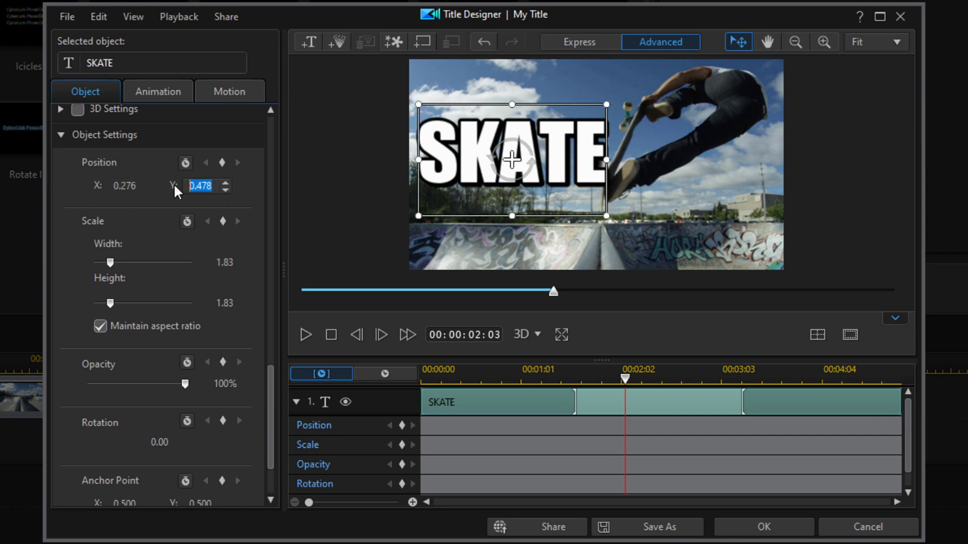
text(0.239)
key(Return)
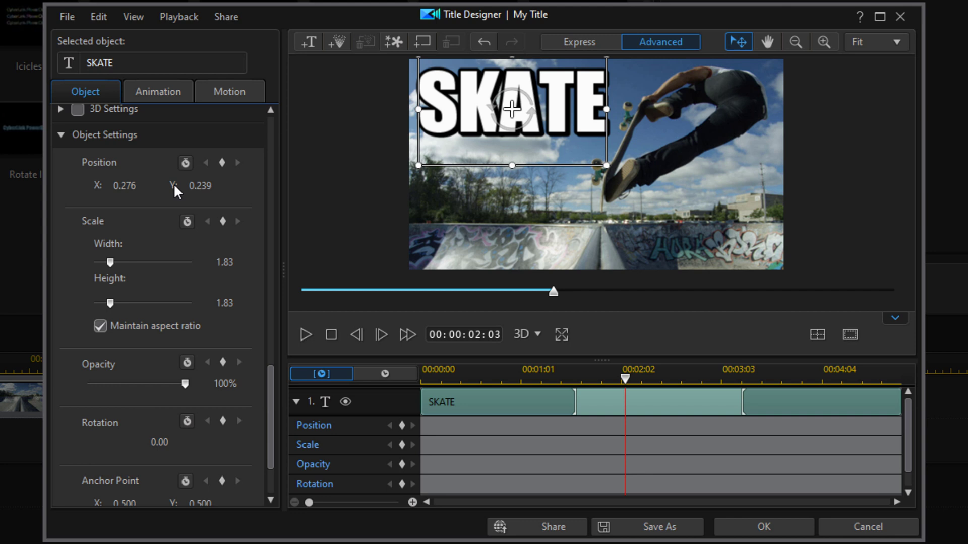
Copy and paste the SKATE title, then drag the copy to the lower middle of the frame.
right_click(462, 164)
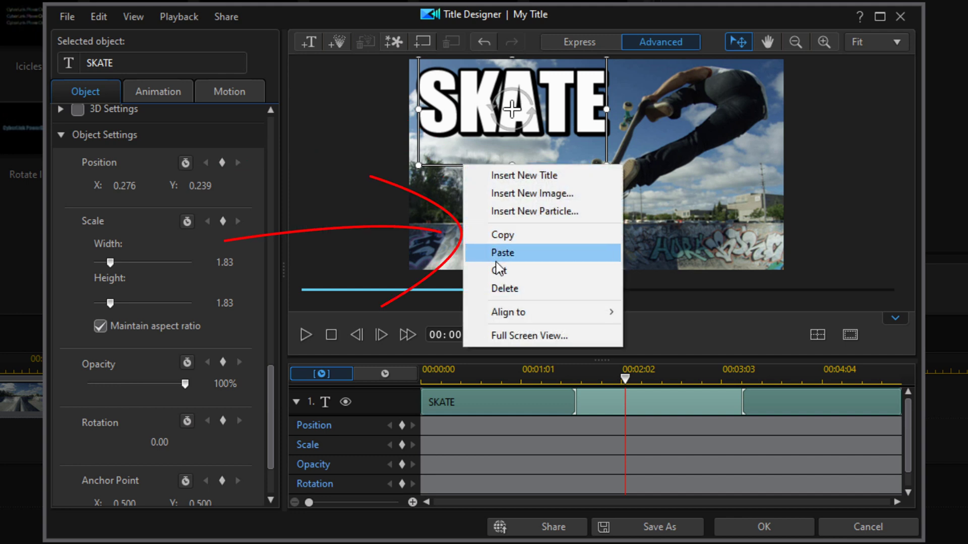
click(509, 237)
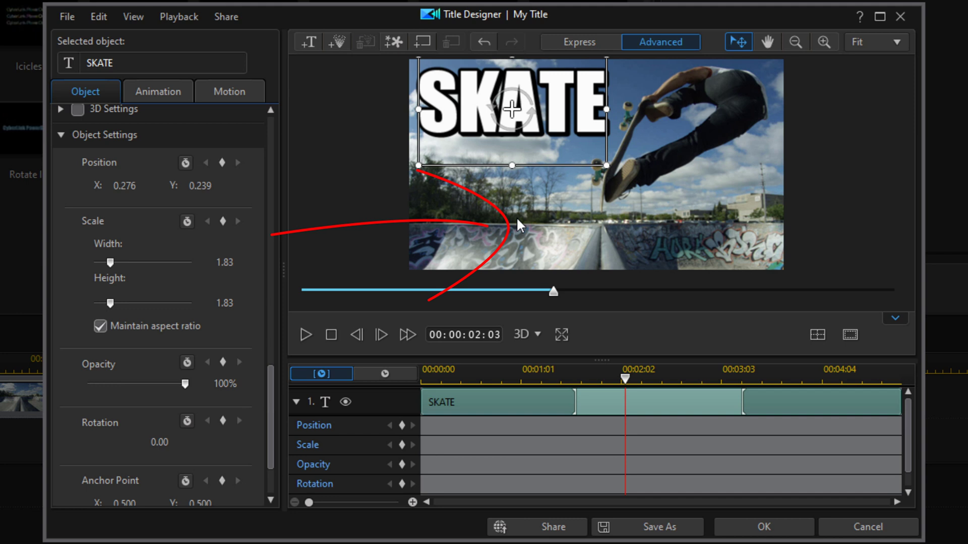
right_click(517, 218)
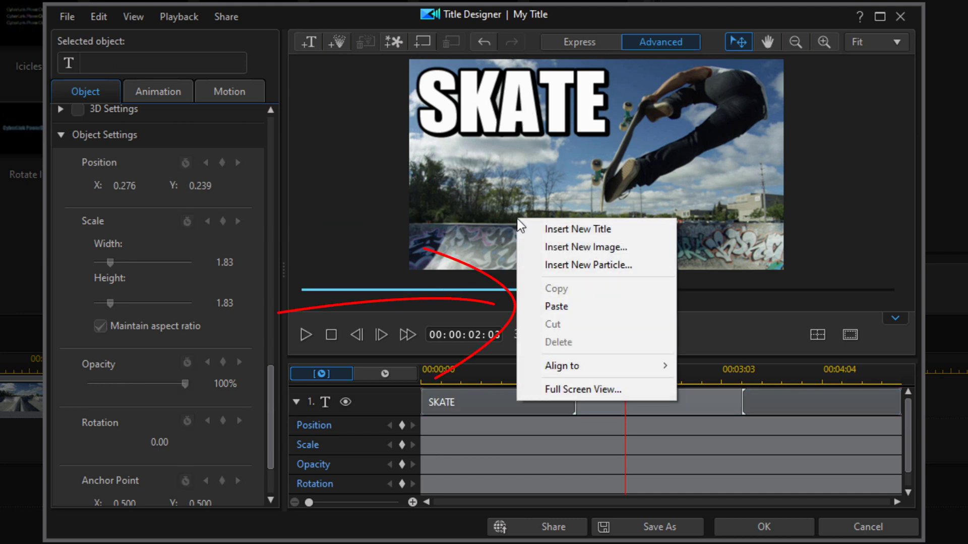
click(551, 305)
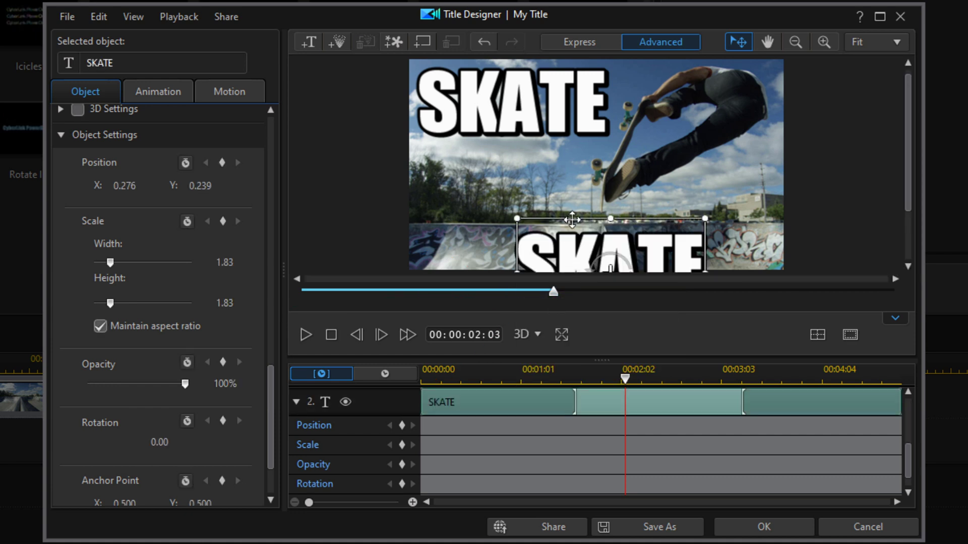
drag(572, 217, 536, 157)
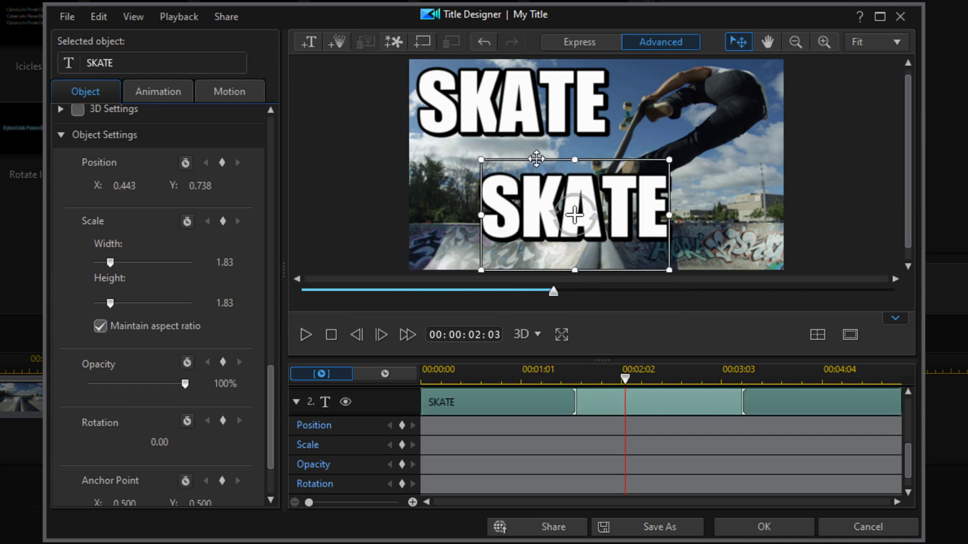
Change the copied title's text to 'SHOW' and set its scale to 1.64.
double_click(538, 212)
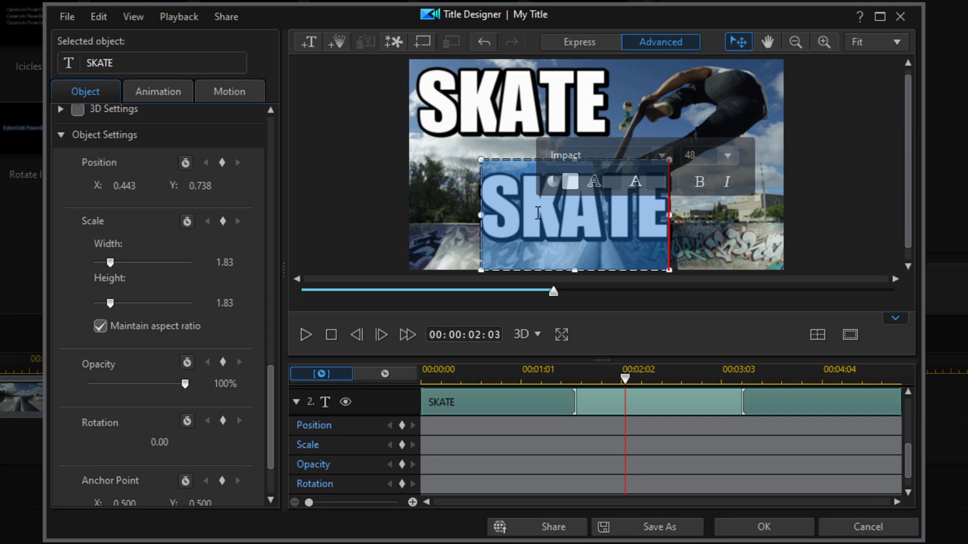
text(SHOW)
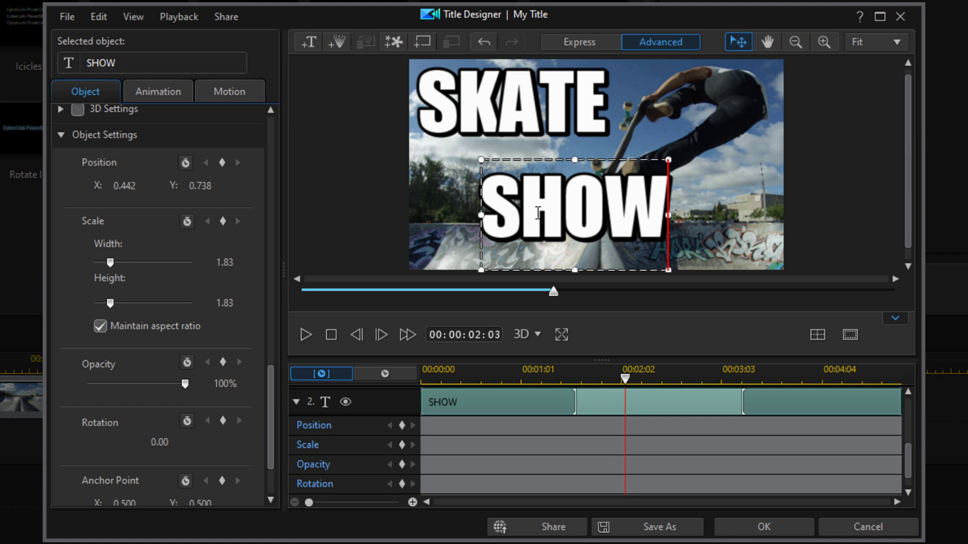
click(224, 262)
text(1.64)
Position SHOW at X 0.248, Y 0.523, nudge it under SKATE, and close Title Designer.
click(131, 186)
text(0.248)
key(Return)
key(Tab)
text(0.523)
key(Return)
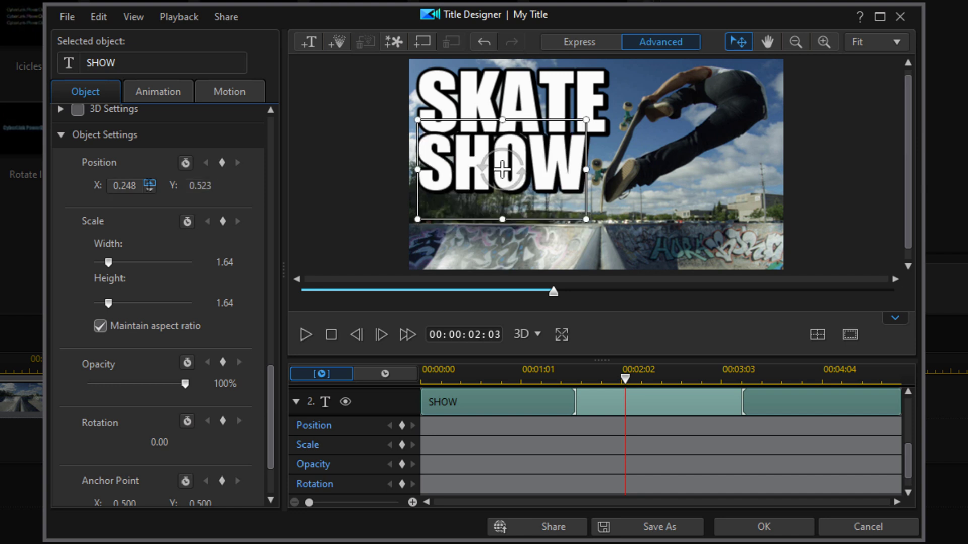
drag(502, 209, 512, 217)
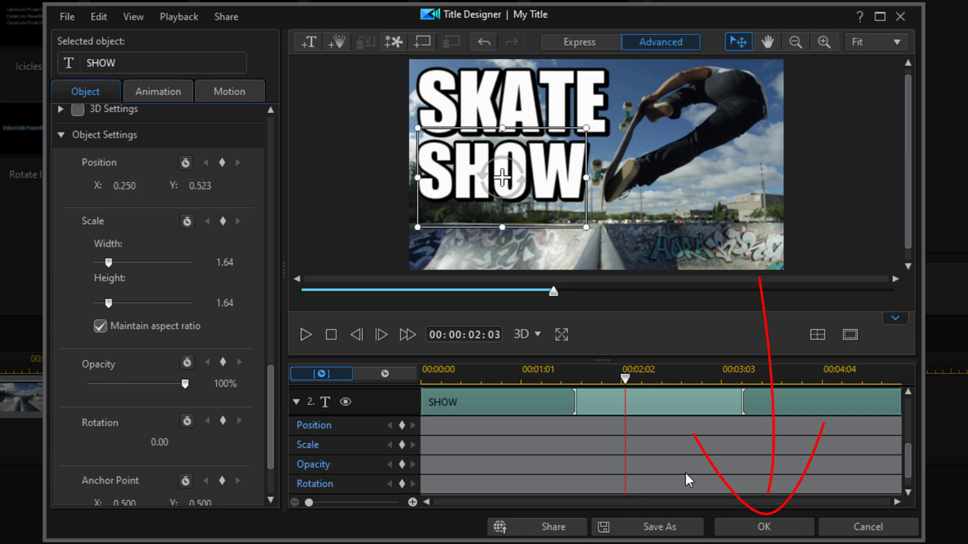
click(766, 528)
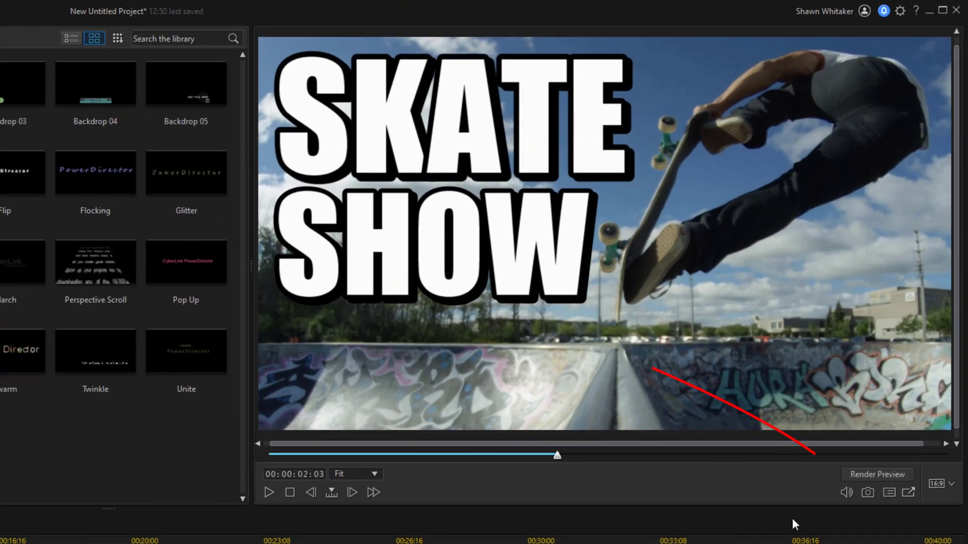
Take a snapshot of the current frame and browse to the PowerDirector University folder.
click(867, 493)
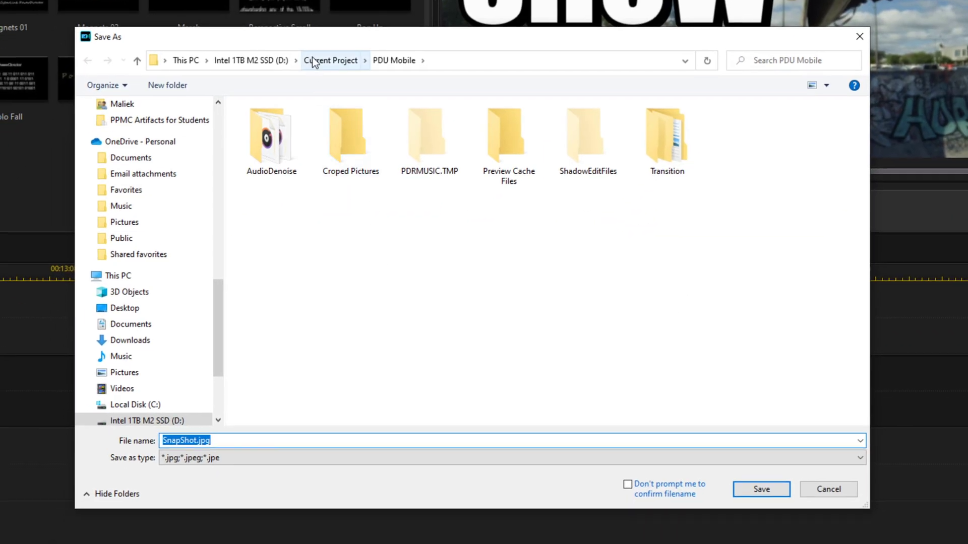
click(315, 59)
double_click(655, 152)
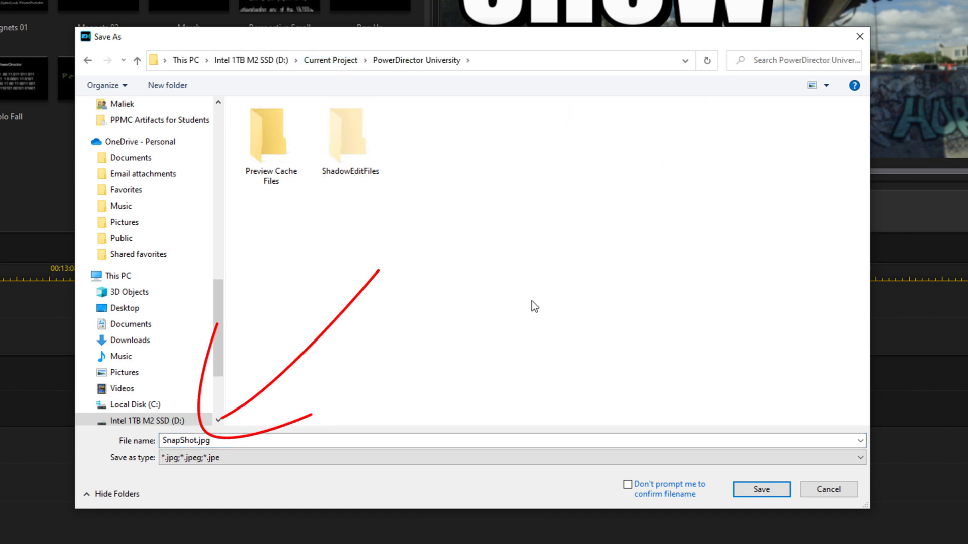
Save the snapshot as 'Skate Thumbnail.jpg'.
click(195, 440)
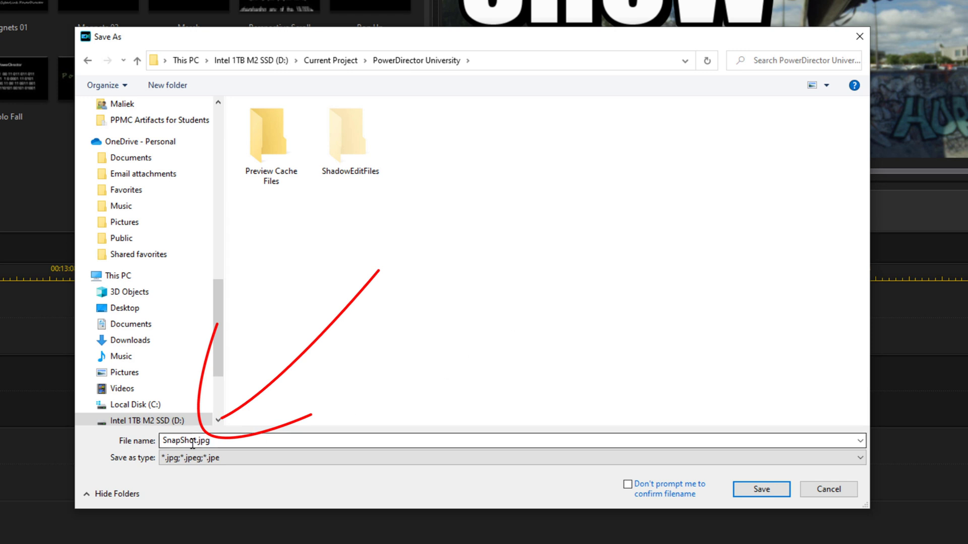
double_click(195, 439)
click(195, 440)
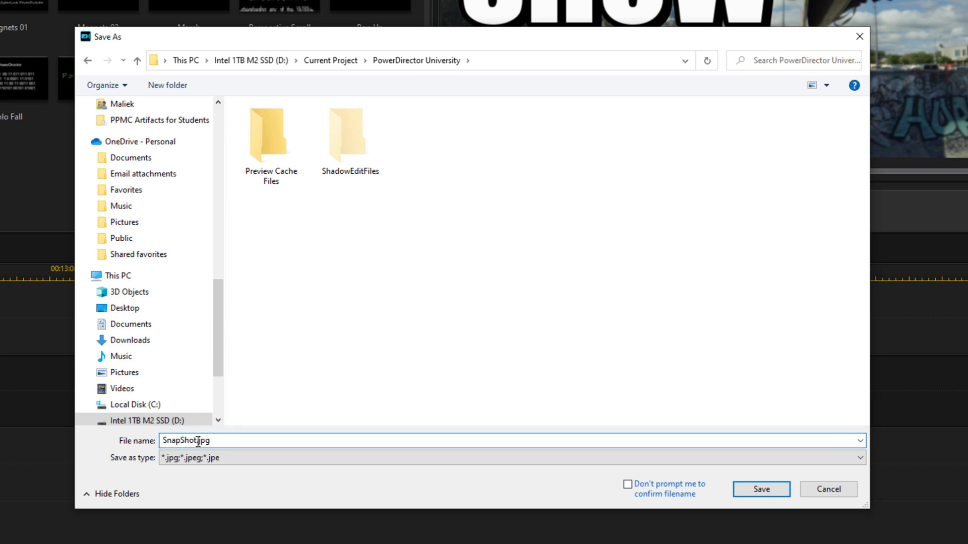
drag(195, 440, 141, 440)
text(Skate Thumbnail)
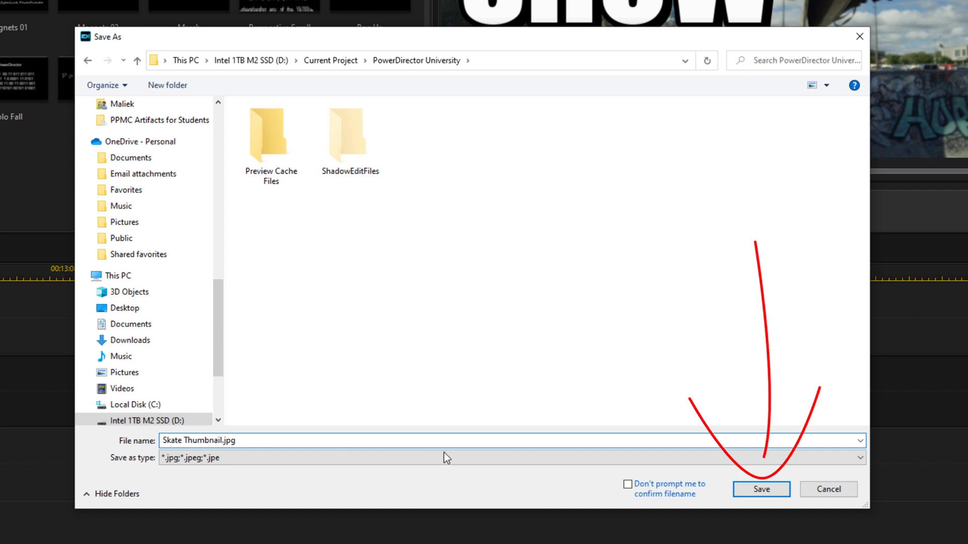
click(758, 489)
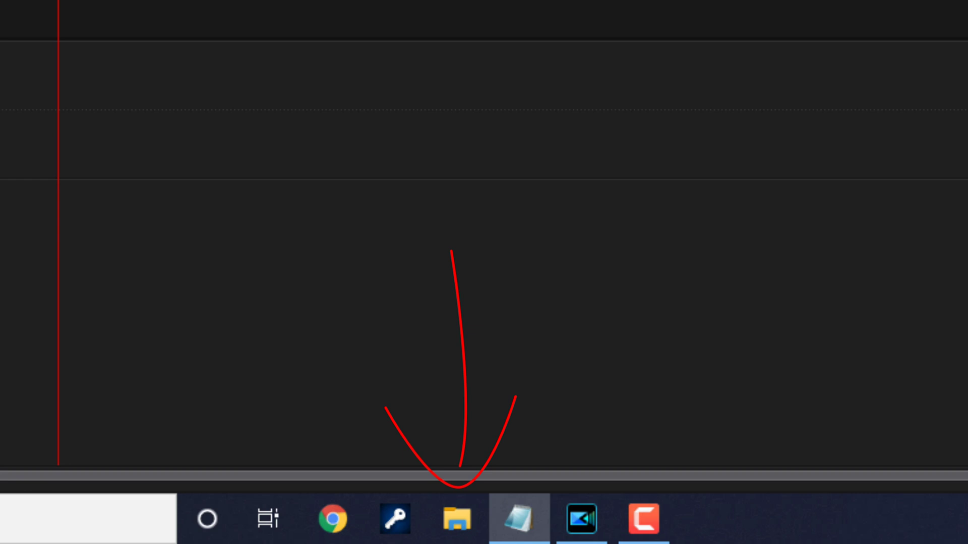
Browse to the PowerDirector University folder in File Explorer and open Skate Thumbnail.jpg full-size.
click(458, 517)
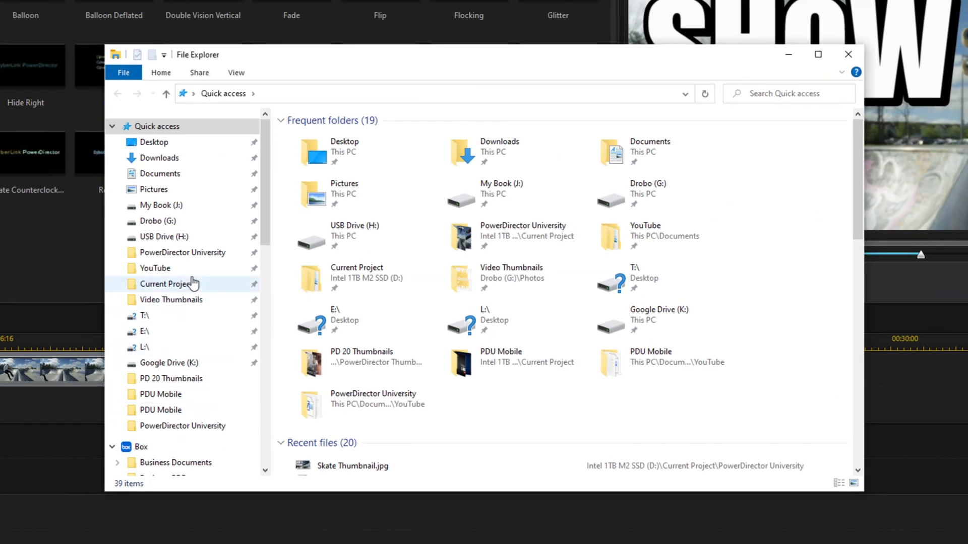
click(202, 252)
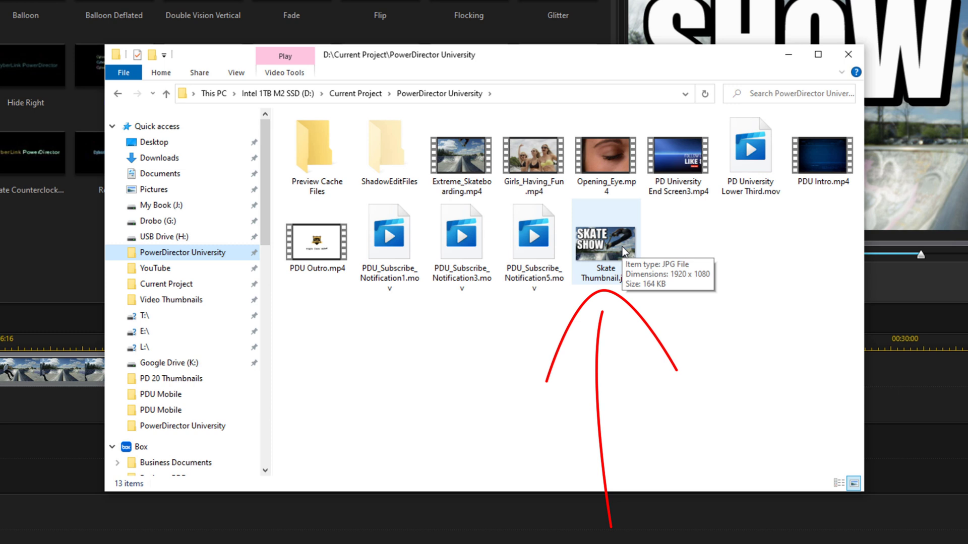
double_click(605, 249)
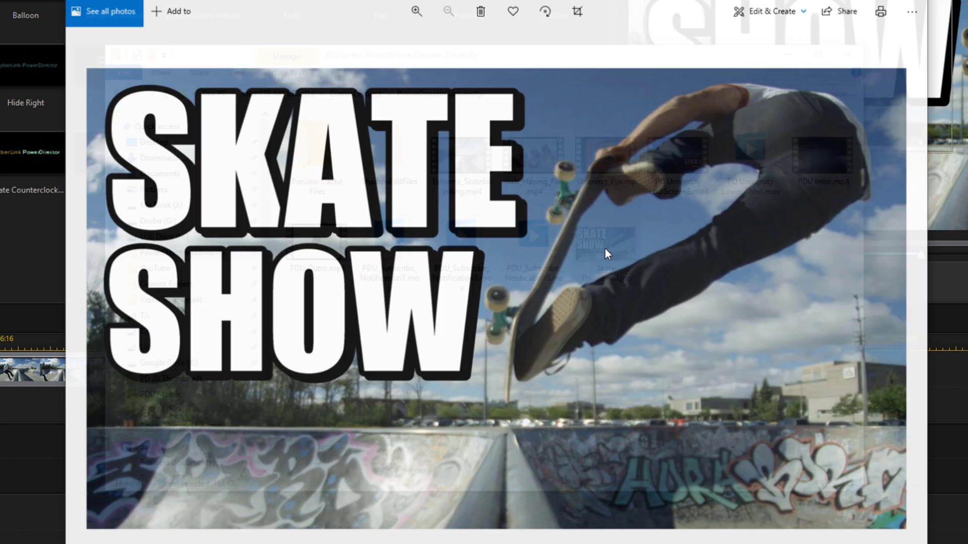